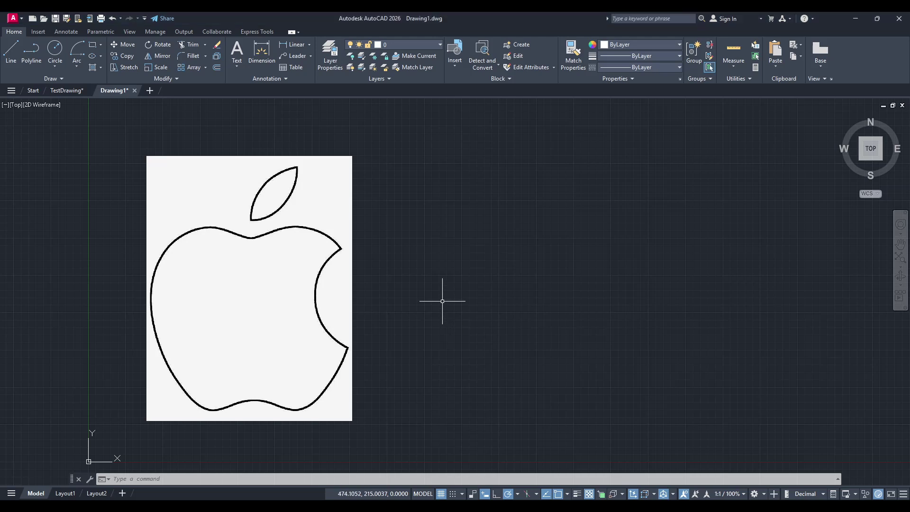
Pan the drawing to show the whole apple image, abandoning a line started at the leaf
{"action": "middle_click_drag", "start_coordinate": [442, 301], "coordinate": [559, 317]}
{"action": "middle_click_drag", "start_coordinate": [522, 263], "coordinate": [457, 247]}
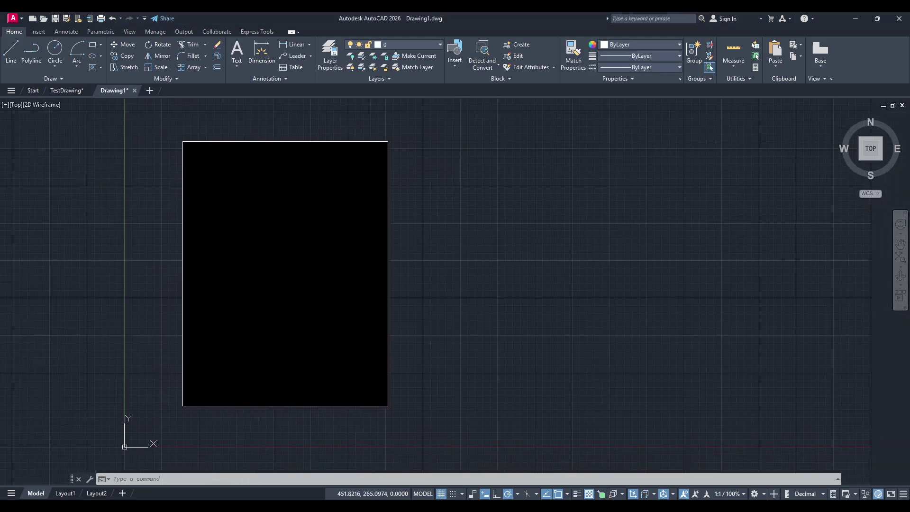
{"action": "scroll", "coordinate": [238, 131], "scroll_direction": "up", "scroll_amount": 2}
{"action": "scroll", "coordinate": [239, 132], "scroll_direction": "up", "scroll_amount": 2}
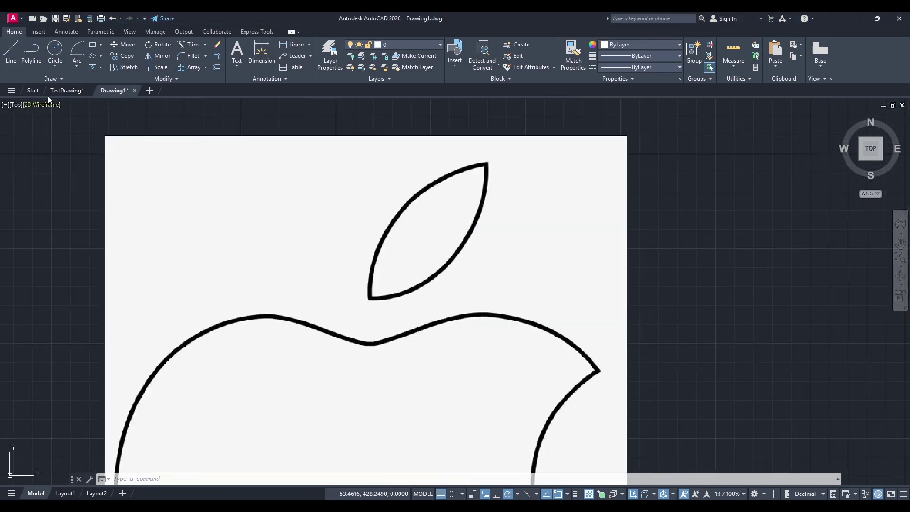
{"action": "left_click", "coordinate": [11, 50]}
{"action": "scroll", "coordinate": [353, 274], "scroll_direction": "up", "scroll_amount": 4}
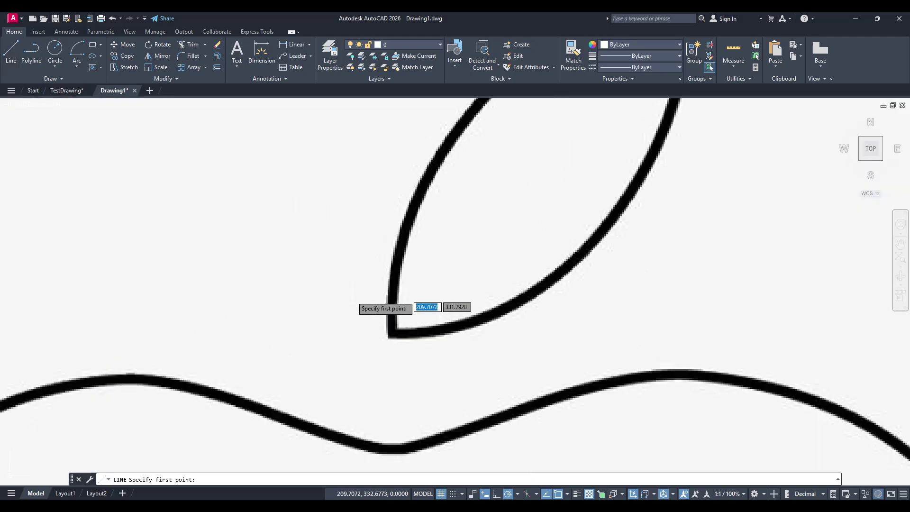
{"action": "left_click", "coordinate": [391, 329]}
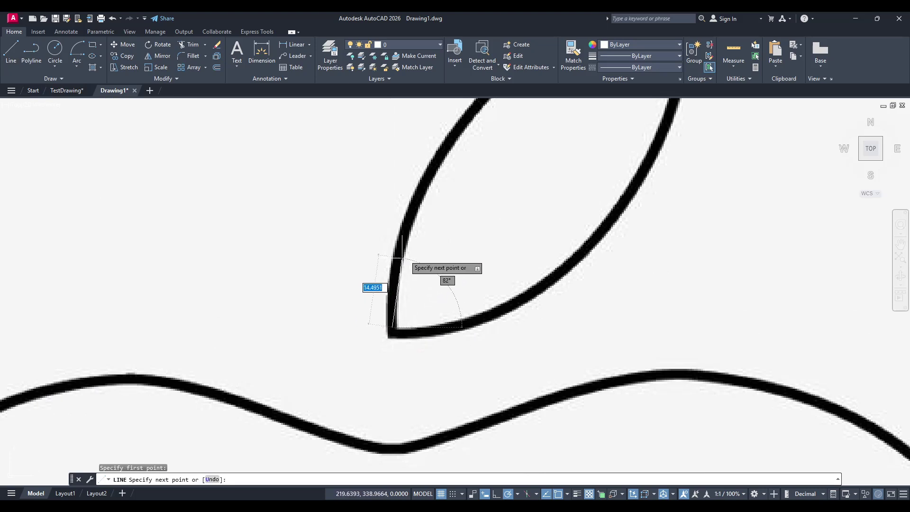
{"action": "key", "text": "Escape"}
{"action": "scroll", "coordinate": [447, 219], "scroll_direction": "down", "scroll_amount": 2}
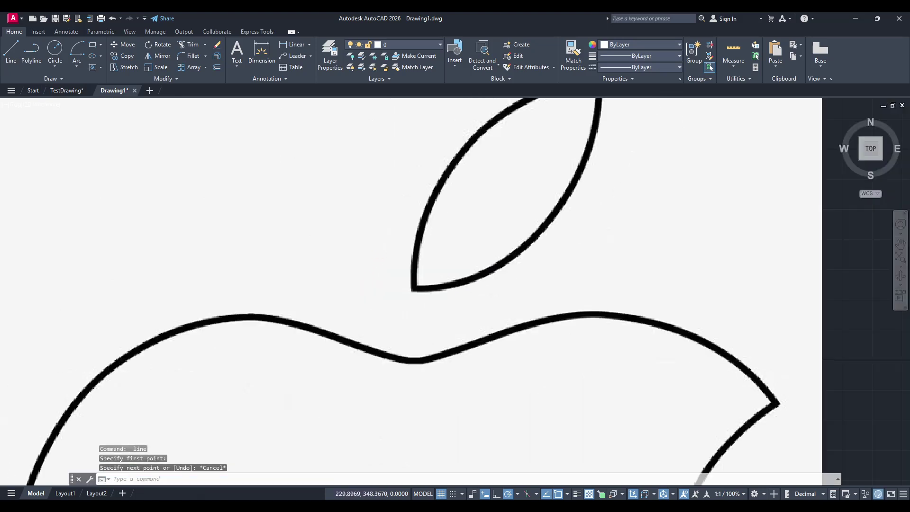
{"action": "scroll", "coordinate": [548, 271], "scroll_direction": "down", "scroll_amount": 5}
{"action": "middle_click_drag", "start_coordinate": [585, 290], "coordinate": [433, 293]}
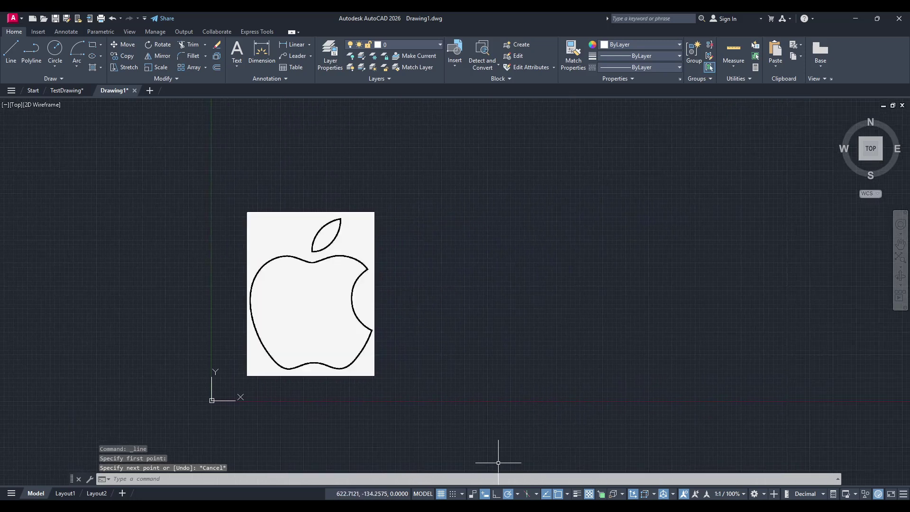
Preview the Apple logo JPG from its folder, then move the folder aside and minimize it
{"action": "key", "text": "alt+Tab"}
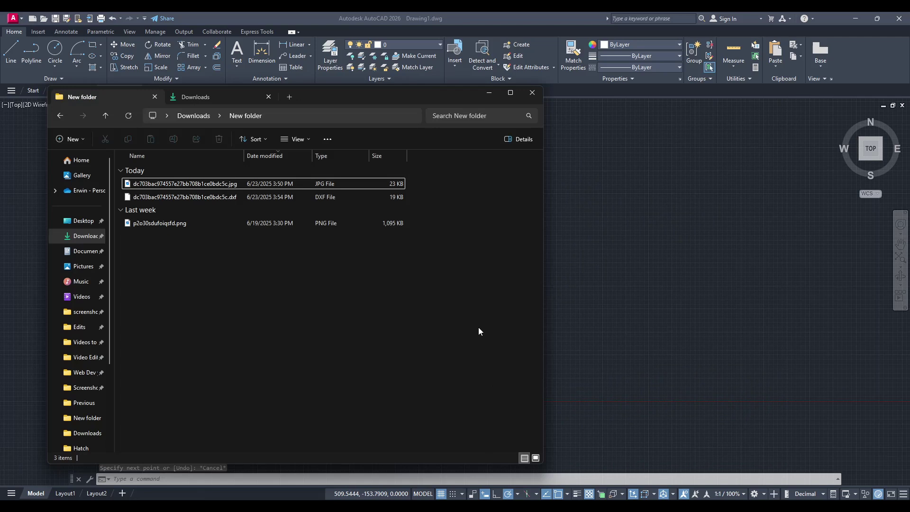
{"action": "left_click", "coordinate": [211, 186]}
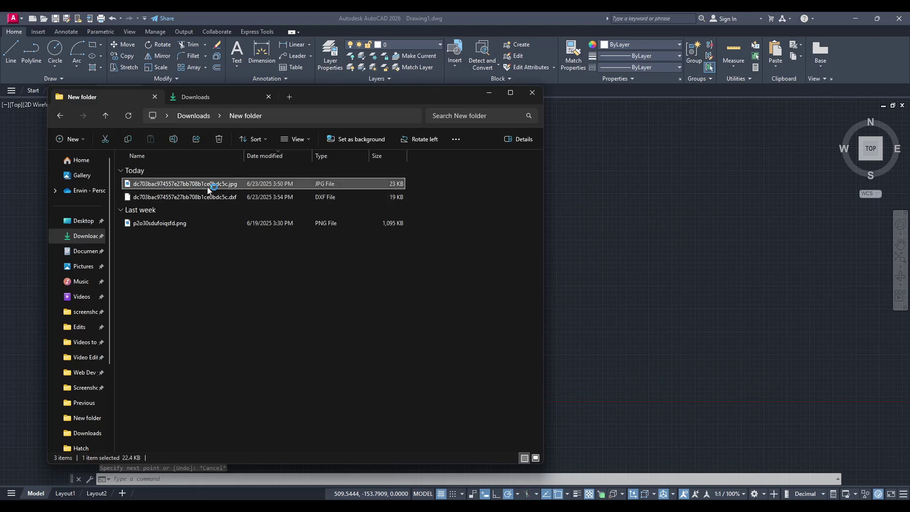
{"action": "double_click", "coordinate": [211, 187]}
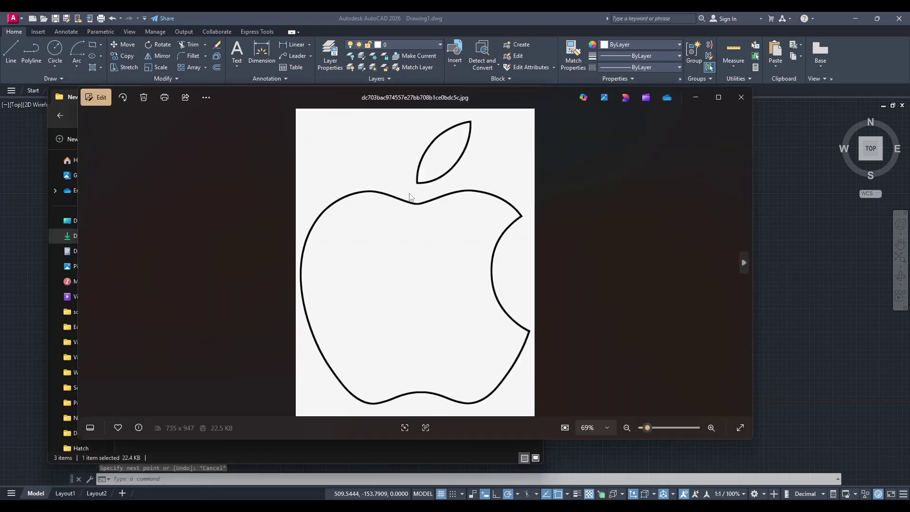
{"action": "left_click", "coordinate": [741, 97]}
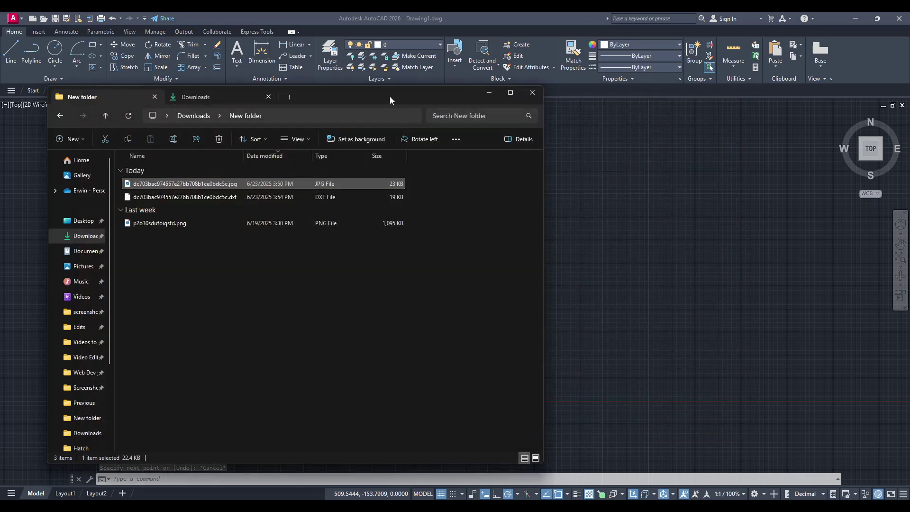
{"action": "mouse_move", "coordinate": [391, 101]}
{"action": "left_mouse_down"}
{"action": "mouse_move", "coordinate": [375, 255]}
{"action": "mouse_move", "coordinate": [381, 86]}
{"action": "left_mouse_up"}
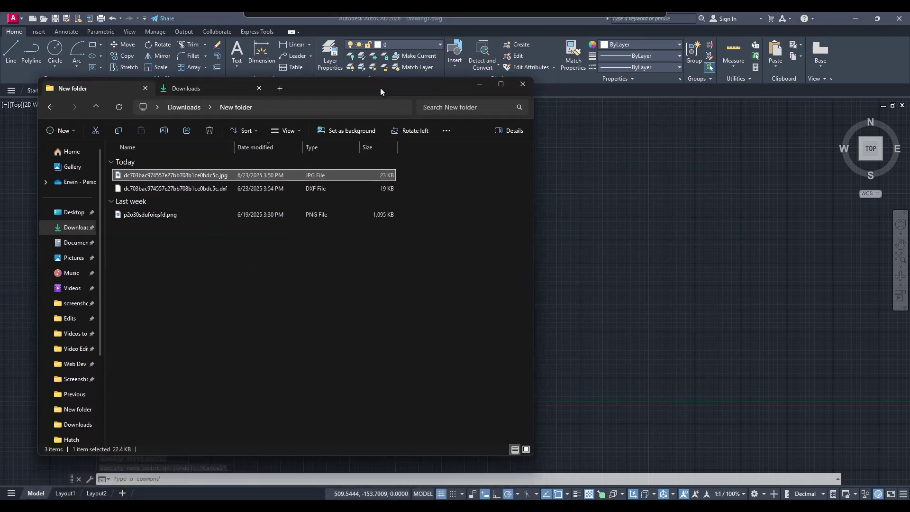
{"action": "left_click", "coordinate": [471, 83]}
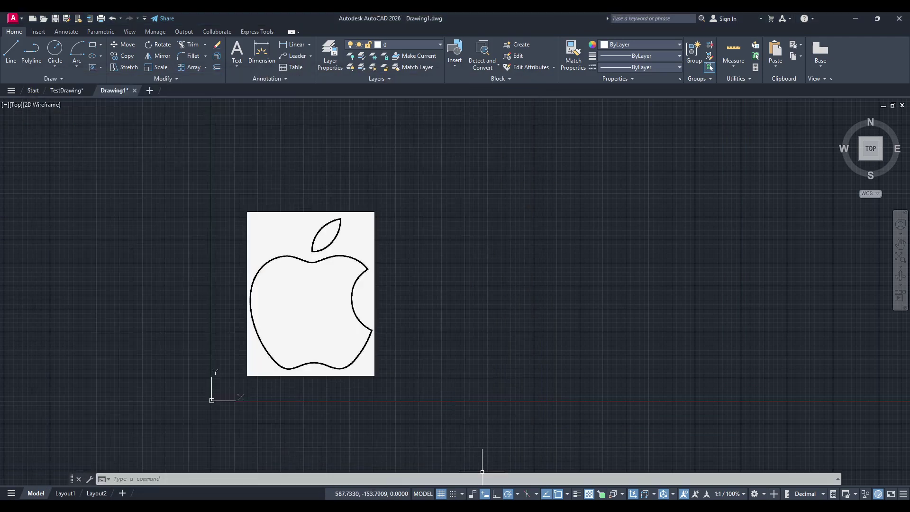
Arrange Convertio's JPG to DXF page beside the logo folder and check the source format list
{"action": "key", "text": "alt+Tab"}
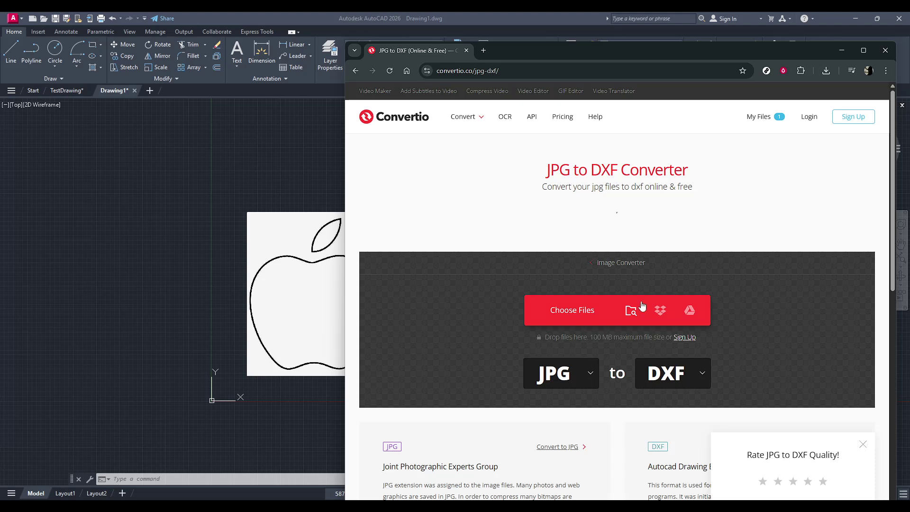
{"action": "left_click_drag", "start_coordinate": [535, 172], "coordinate": [699, 180]}
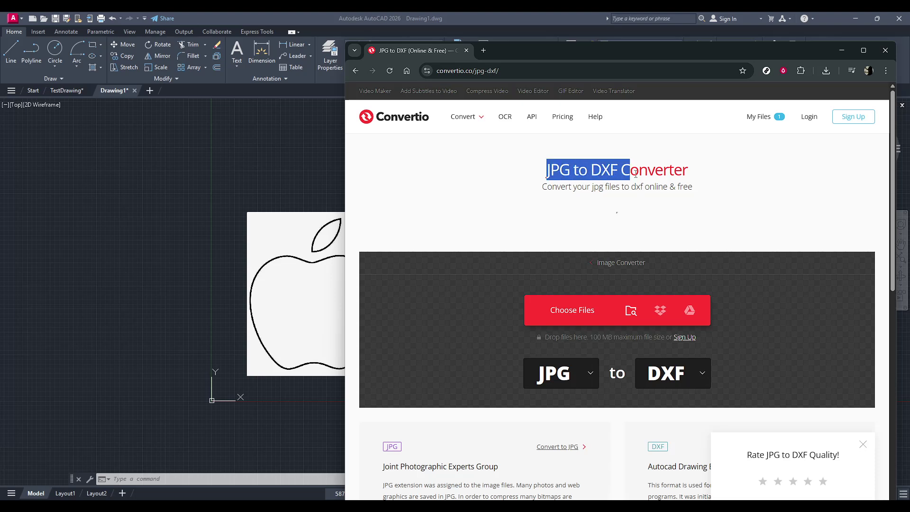
{"action": "left_click", "coordinate": [707, 194]}
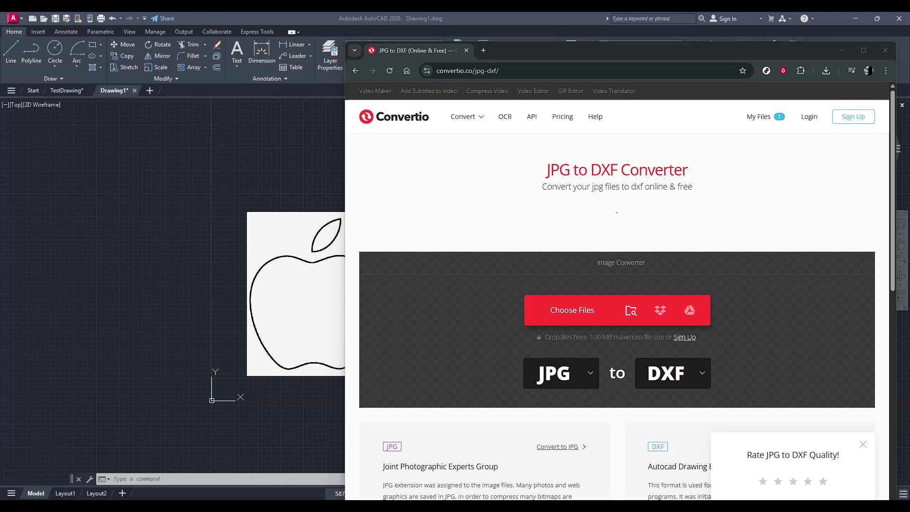
{"action": "key", "text": "alt+Tab"}
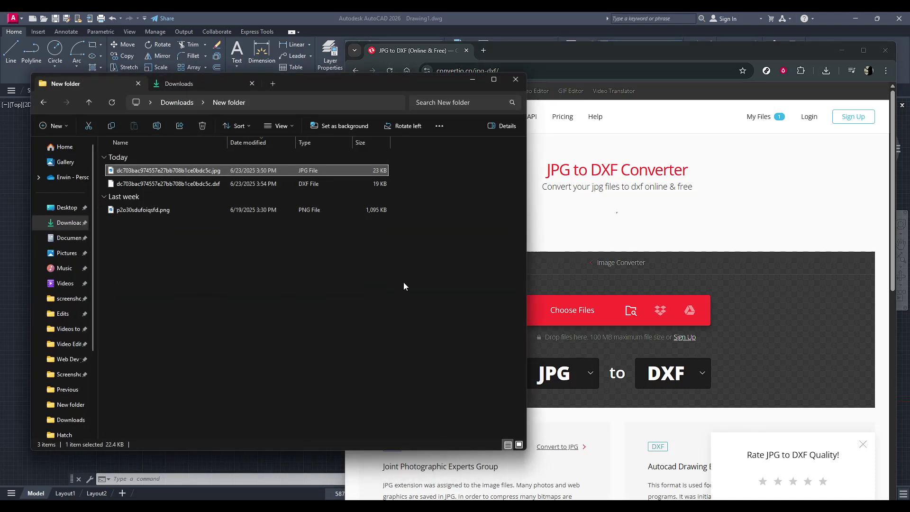
{"action": "left_click", "coordinate": [778, 212]}
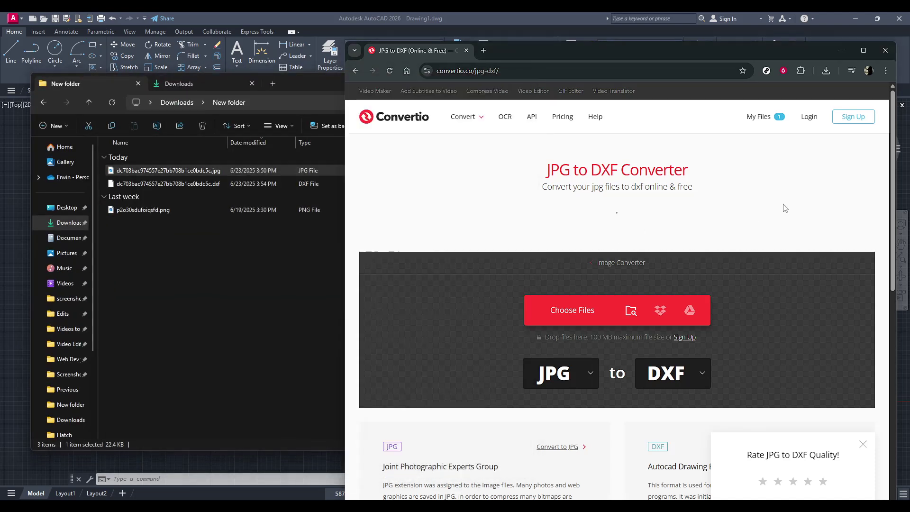
{"action": "scroll", "coordinate": [666, 265], "scroll_direction": "down", "scroll_amount": 2}
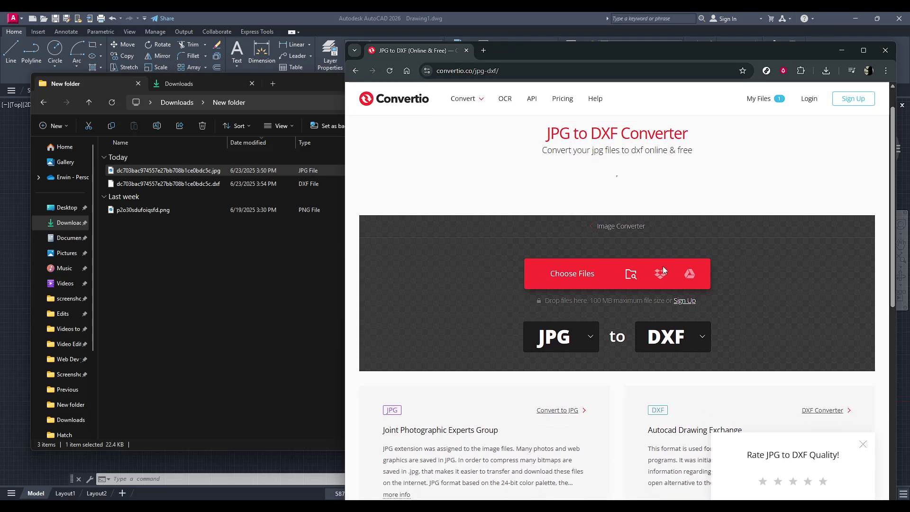
{"action": "scroll", "coordinate": [666, 276], "scroll_direction": "down", "scroll_amount": 1}
{"action": "scroll", "coordinate": [666, 276], "scroll_direction": "up", "scroll_amount": 2}
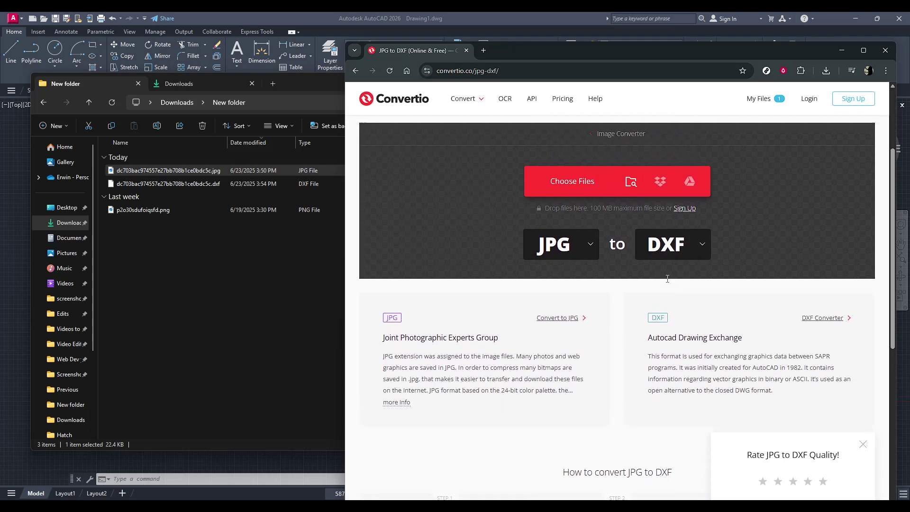
{"action": "scroll", "coordinate": [660, 274], "scroll_direction": "up", "scroll_amount": 1}
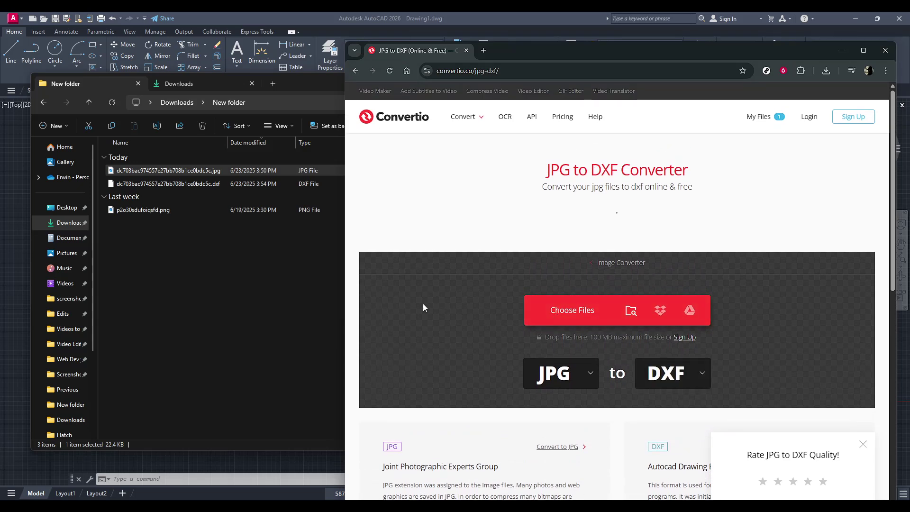
{"action": "left_click", "coordinate": [582, 384]}
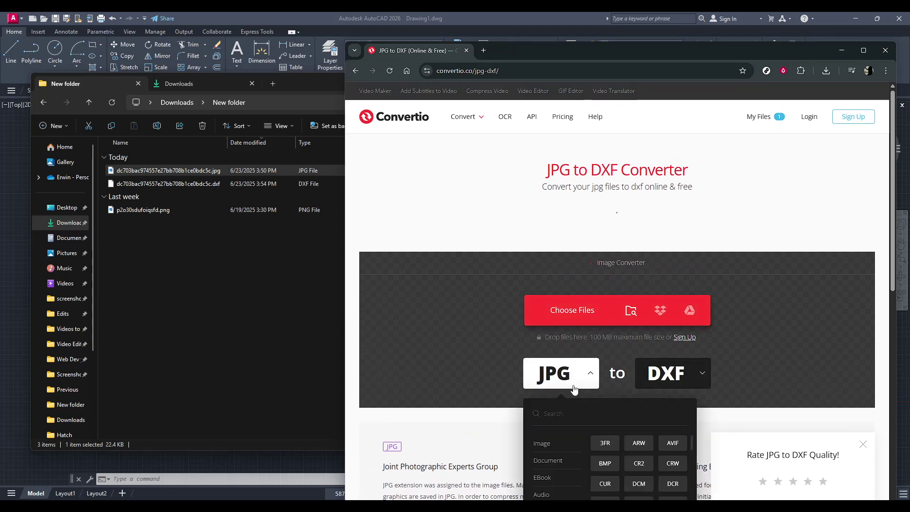
{"action": "scroll", "coordinate": [560, 413], "scroll_direction": "down", "scroll_amount": 1}
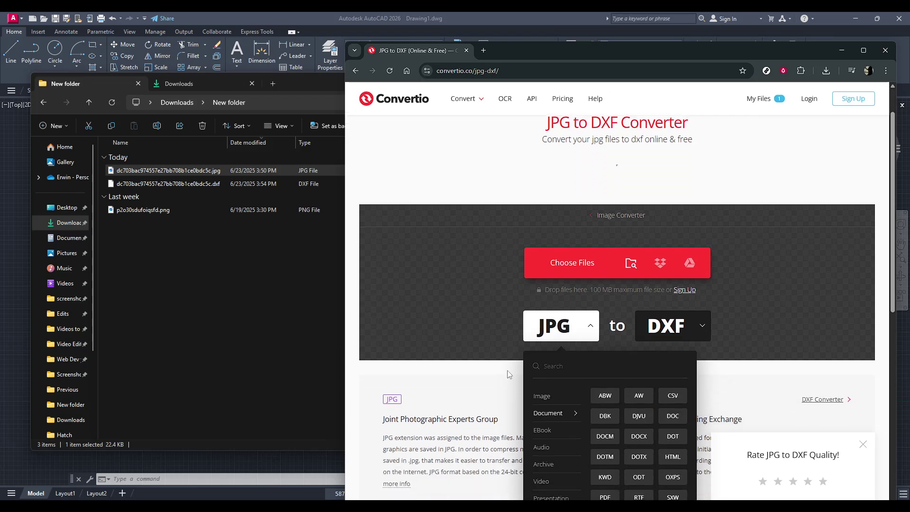
{"action": "left_click", "coordinate": [461, 343]}
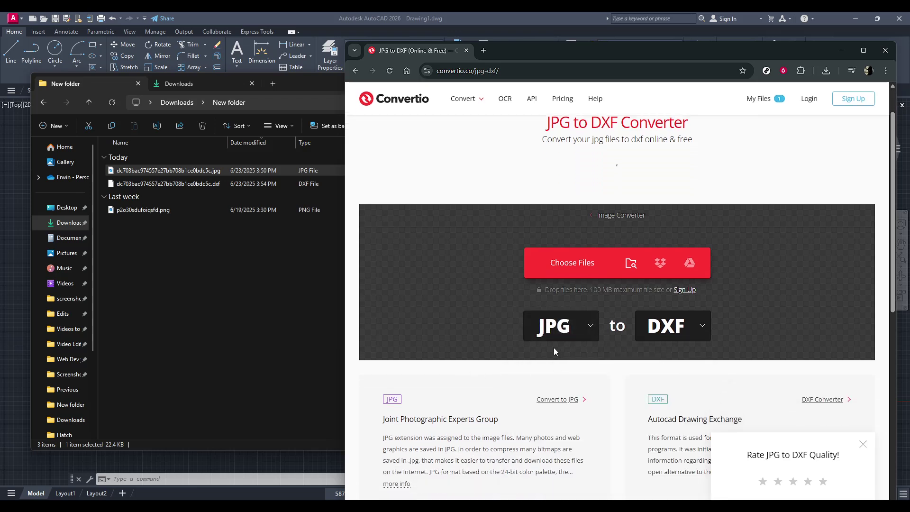
{"action": "scroll", "coordinate": [521, 344], "scroll_direction": "up", "scroll_amount": 1}
Upload the Apple logo JPG, keep DXF as output, convert it and download the result
{"action": "left_click", "coordinate": [240, 174]}
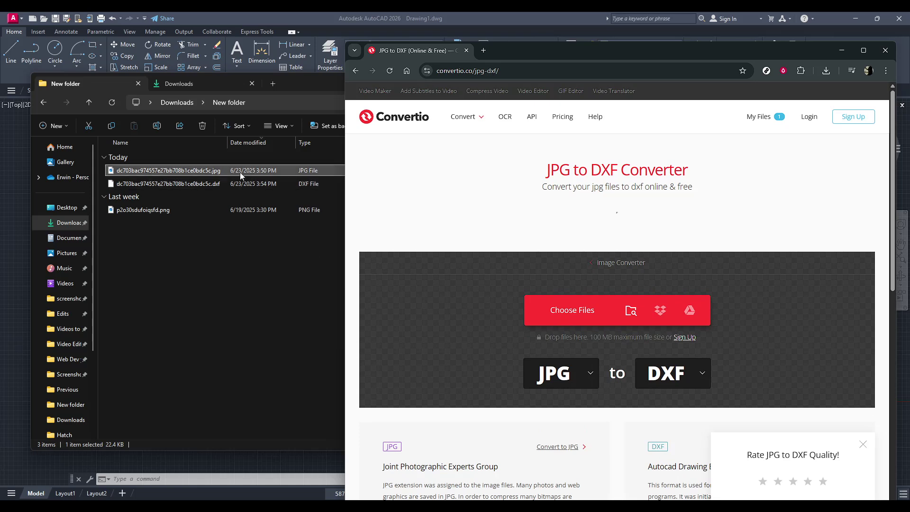
{"action": "mouse_move", "coordinate": [208, 174]}
{"action": "left_mouse_down"}
{"action": "mouse_move", "coordinate": [617, 306]}
{"action": "mouse_move", "coordinate": [606, 312]}
{"action": "left_mouse_up"}
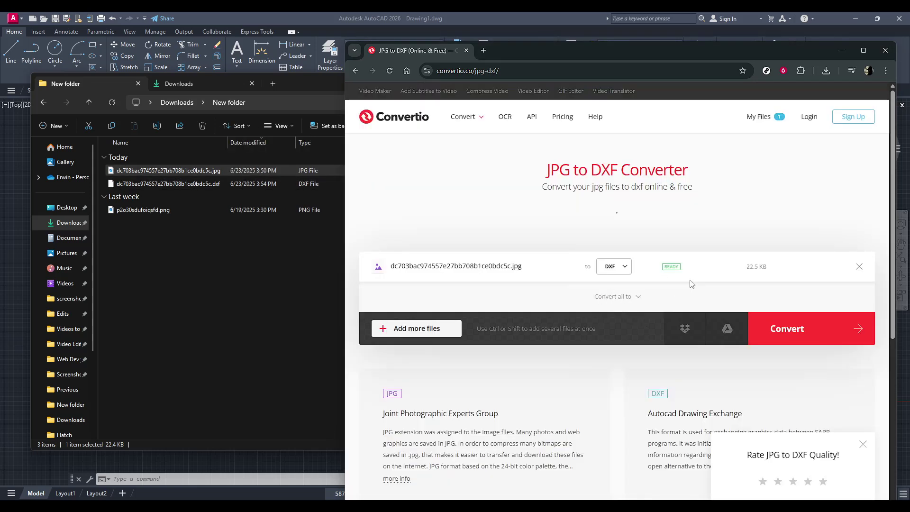
{"action": "scroll", "coordinate": [661, 272], "scroll_direction": "down", "scroll_amount": 1}
{"action": "scroll", "coordinate": [661, 271], "scroll_direction": "down", "scroll_amount": 1}
{"action": "left_click", "coordinate": [616, 219]}
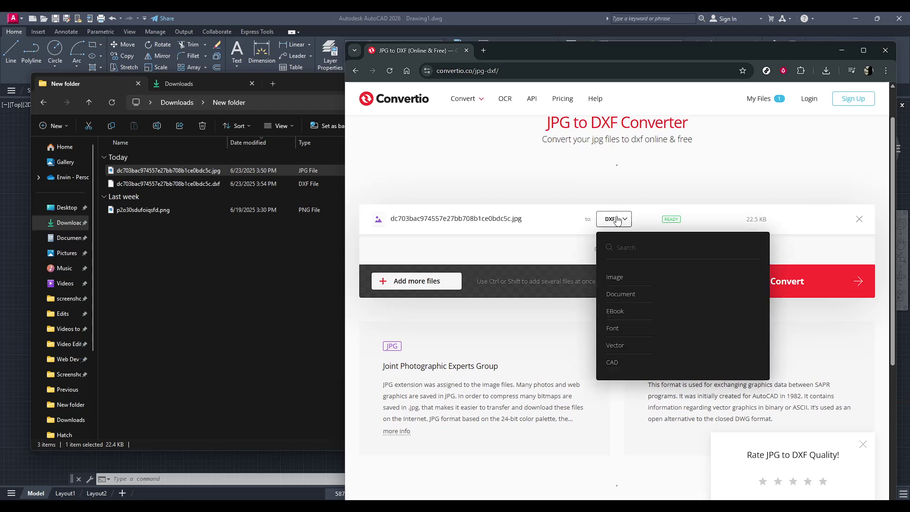
{"action": "left_click", "coordinate": [617, 219]}
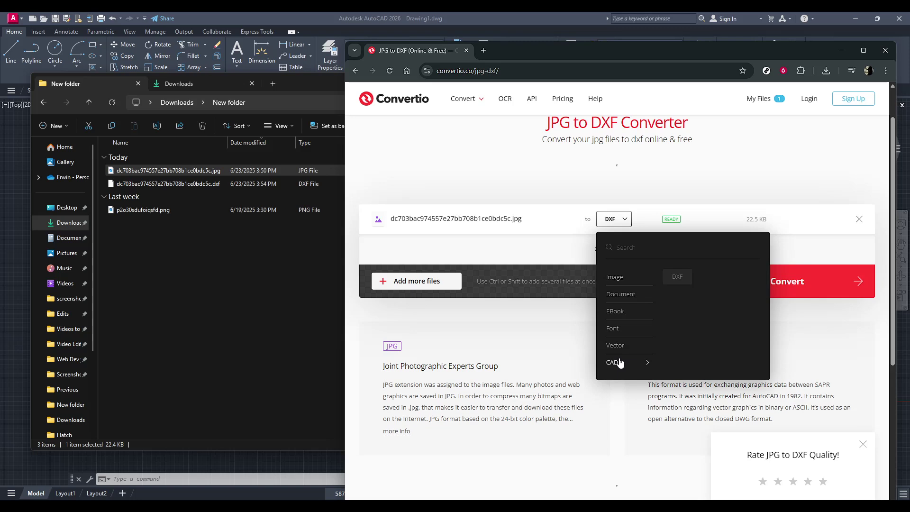
{"action": "left_click", "coordinate": [680, 277]}
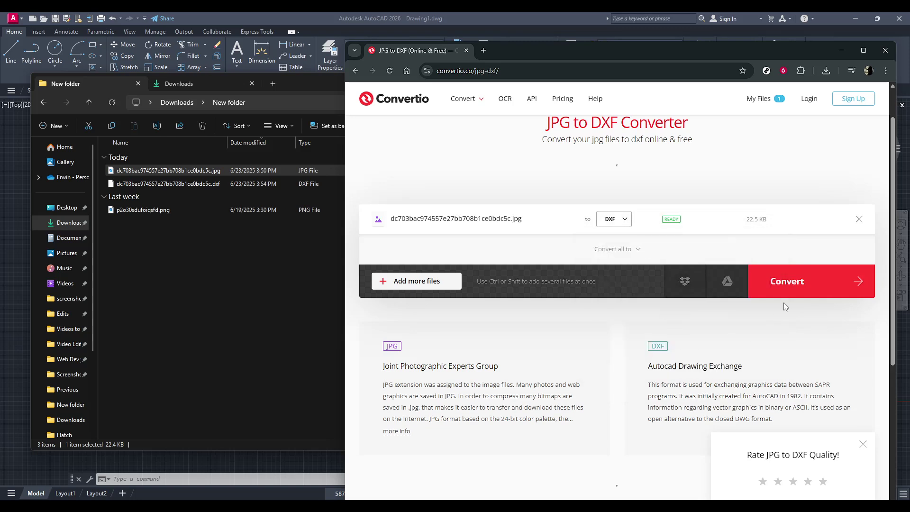
{"action": "left_click", "coordinate": [788, 287]}
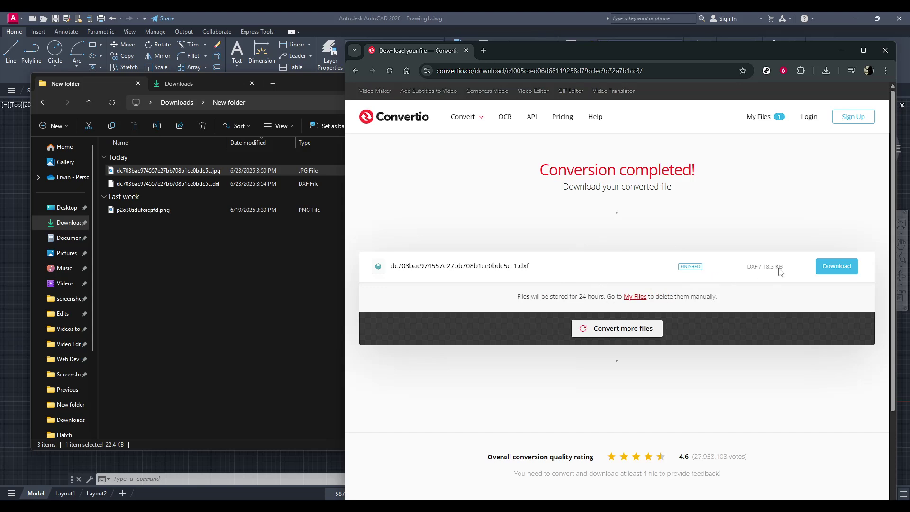
{"action": "left_click", "coordinate": [833, 269]}
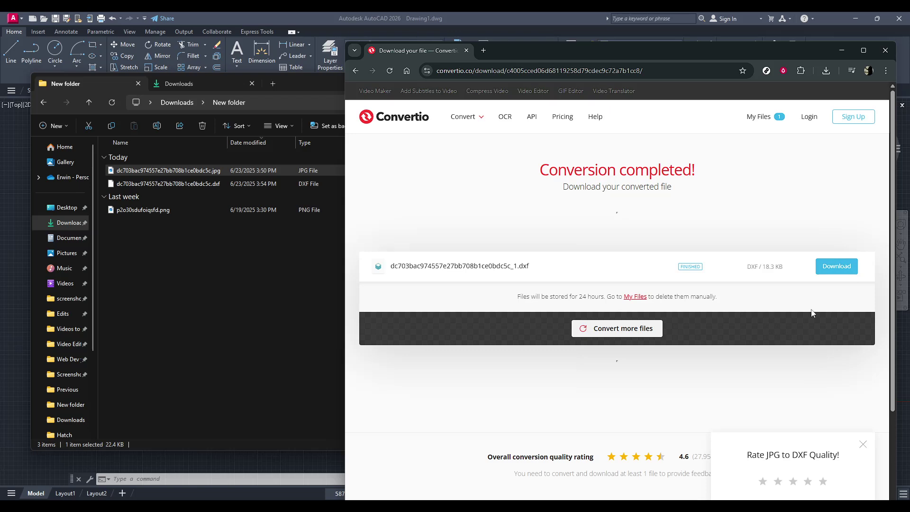
Download the 18.3 KB DXF again and check the earlier DXF in the logo folder
{"action": "left_click", "coordinate": [835, 274]}
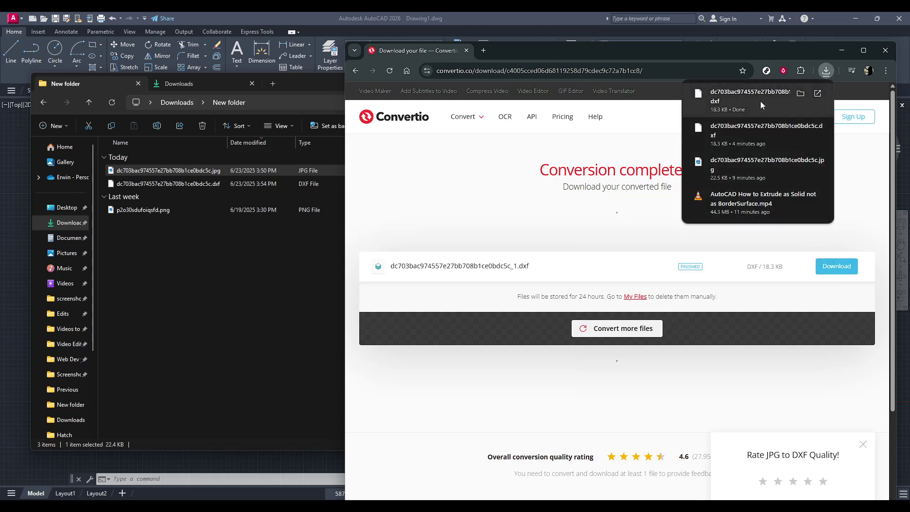
{"action": "left_click", "coordinate": [318, 276]}
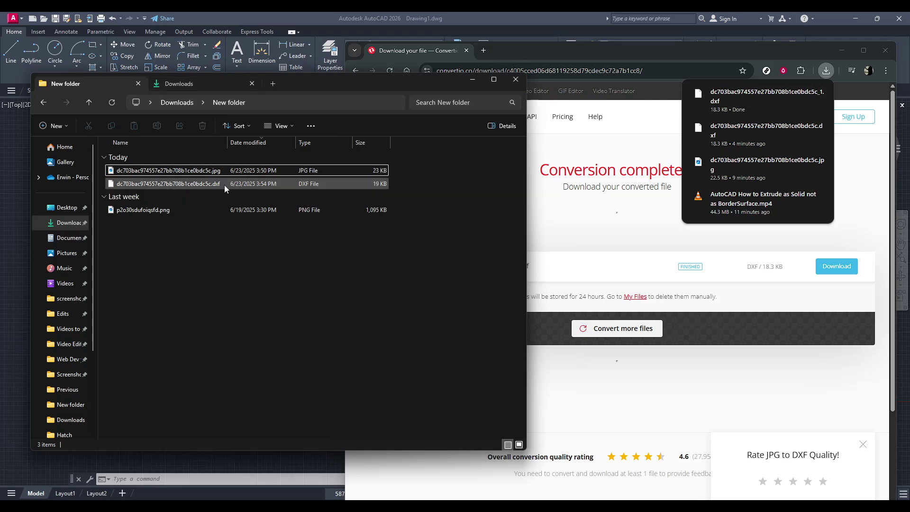
{"action": "left_click", "coordinate": [195, 185]}
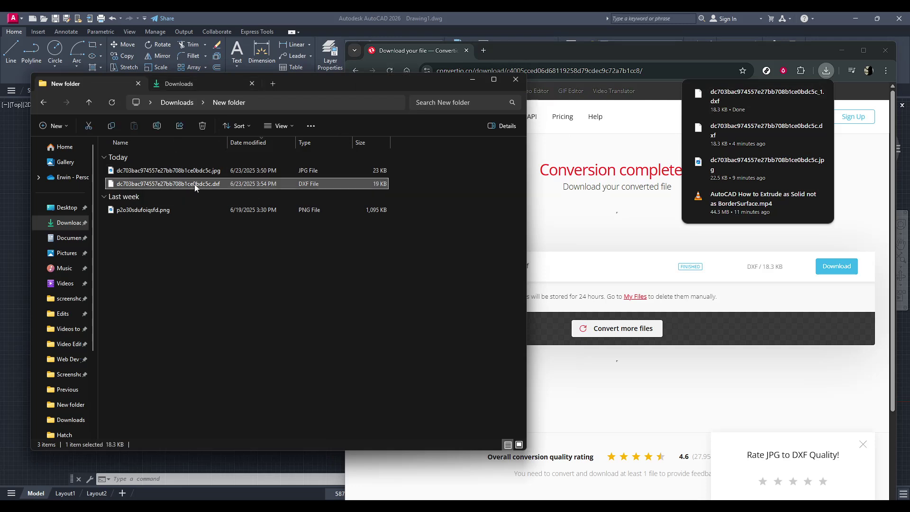
{"action": "left_click", "coordinate": [820, 73]}
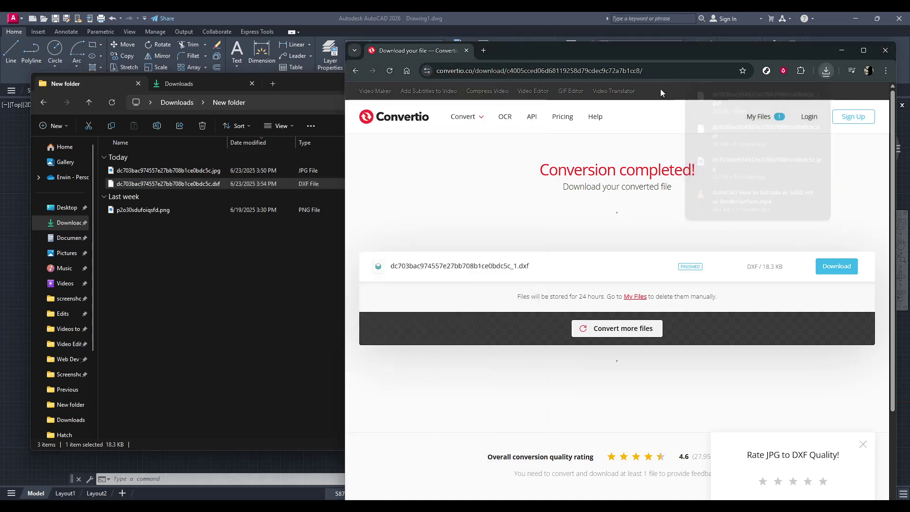
{"action": "left_click", "coordinate": [272, 279]}
Move the fresh DXF copy from Downloads into the logo folder, then reselect the original DXF
{"action": "left_click", "coordinate": [843, 50]}
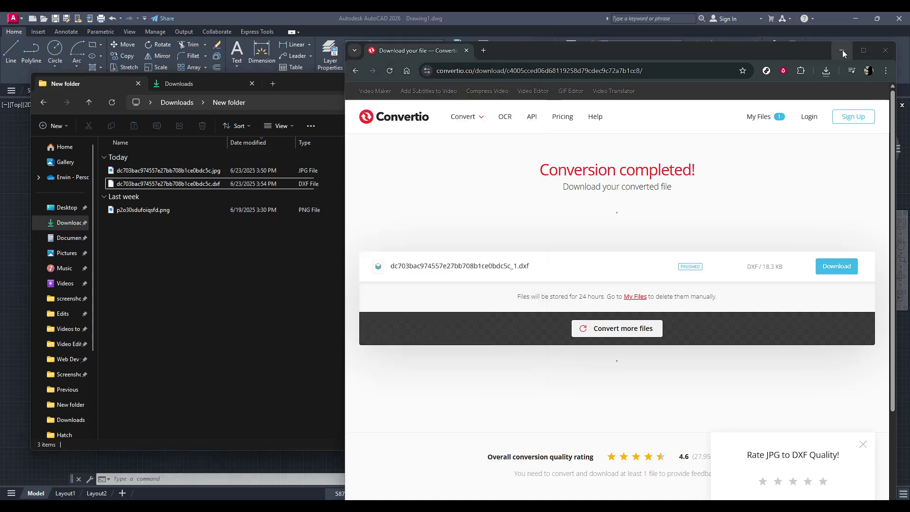
{"action": "left_click", "coordinate": [188, 186]}
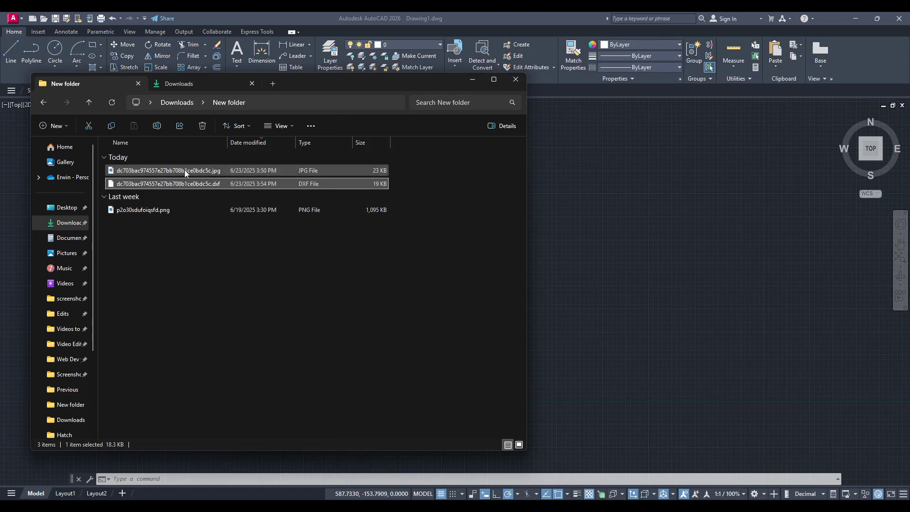
{"action": "left_click", "coordinate": [224, 84]}
{"action": "scroll", "coordinate": [154, 415], "scroll_direction": "down", "scroll_amount": 2}
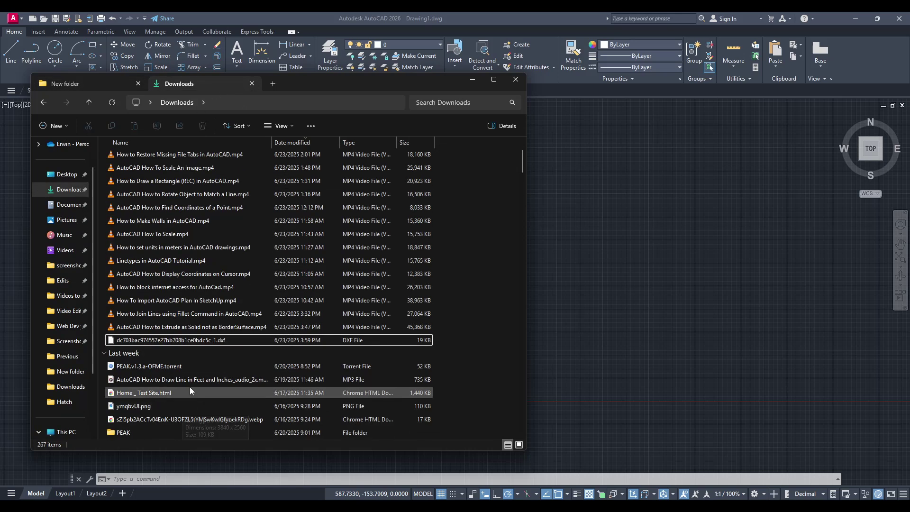
{"action": "mouse_move", "coordinate": [164, 342]}
{"action": "left_mouse_down"}
{"action": "mouse_move", "coordinate": [123, 250]}
{"action": "mouse_move", "coordinate": [205, 267]}
{"action": "left_mouse_up"}
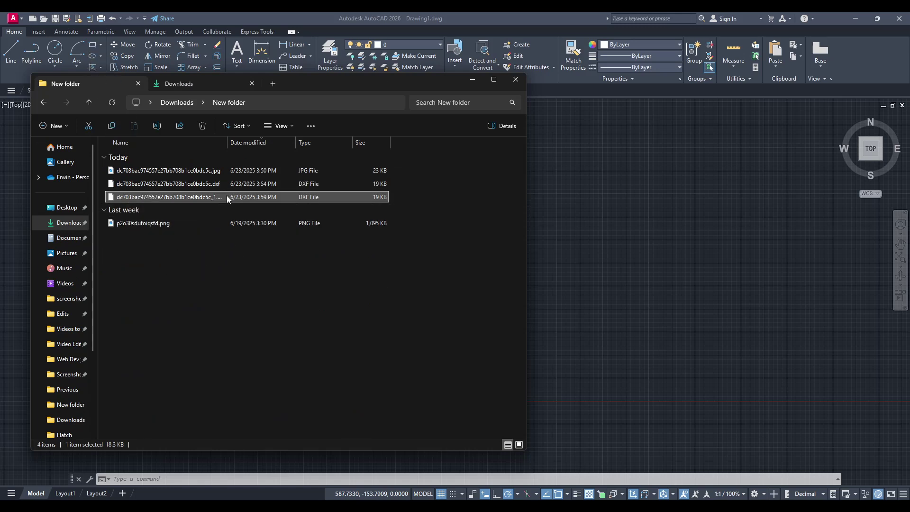
{"action": "left_click", "coordinate": [217, 184]}
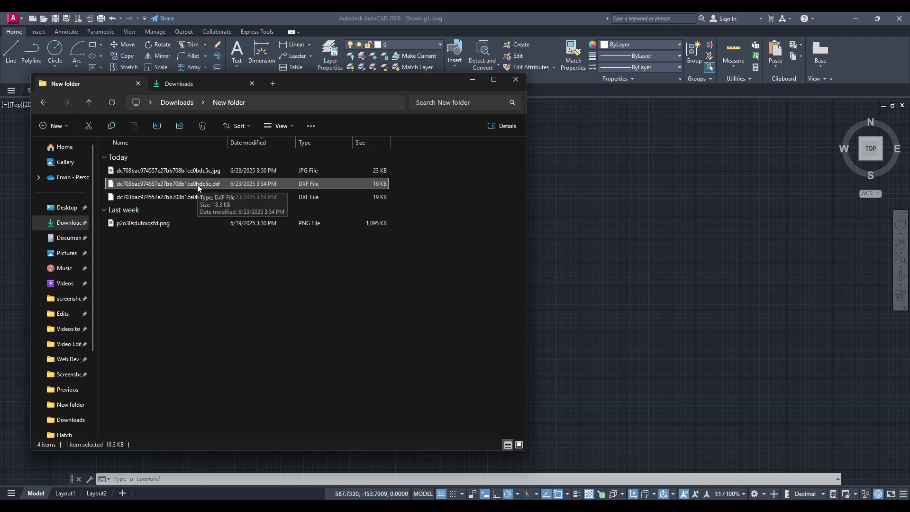
{"action": "left_click_drag", "start_coordinate": [198, 185], "coordinate": [592, 165]}
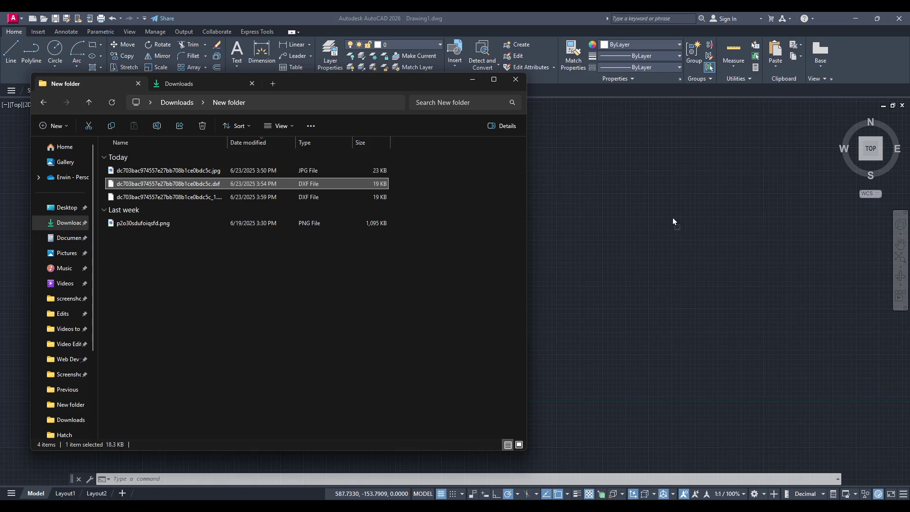
Drag the original logo DXF from File Explorer onto the AutoCAD canvas after abandoning Open with
{"action": "left_click_drag", "start_coordinate": [672, 240], "coordinate": [512, 231]}
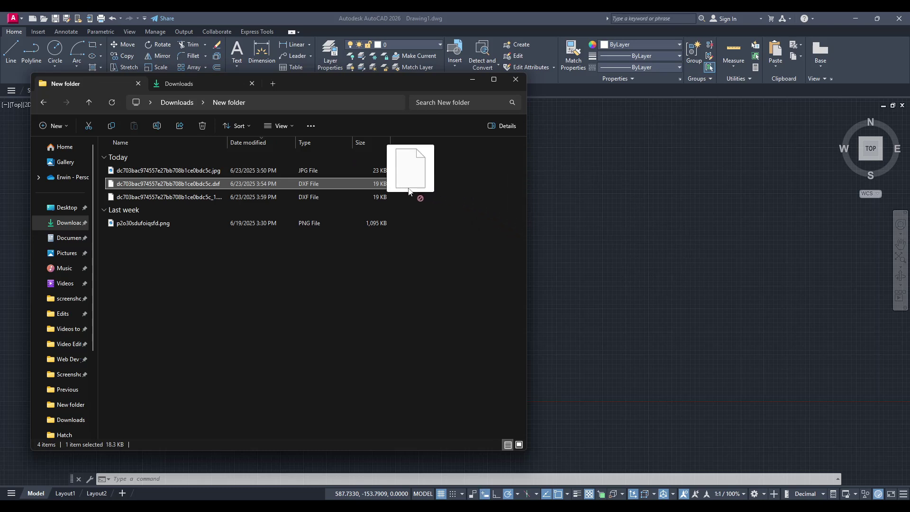
{"action": "left_click", "coordinate": [570, 220]}
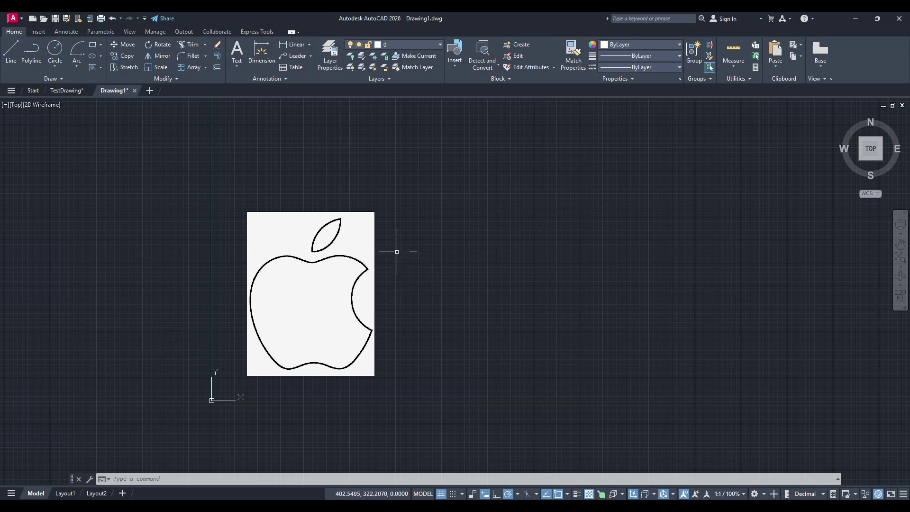
{"action": "key", "text": "alt+Tab"}
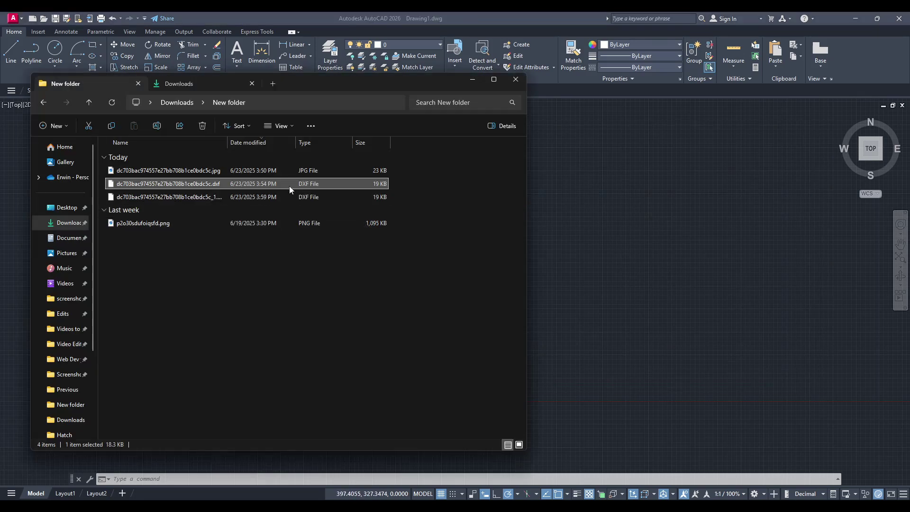
{"action": "mouse_move", "coordinate": [289, 183]}
{"action": "left_mouse_down"}
{"action": "mouse_move", "coordinate": [450, 176]}
{"action": "mouse_move", "coordinate": [357, 188]}
{"action": "left_mouse_up"}
{"action": "right_click", "coordinate": [356, 185]}
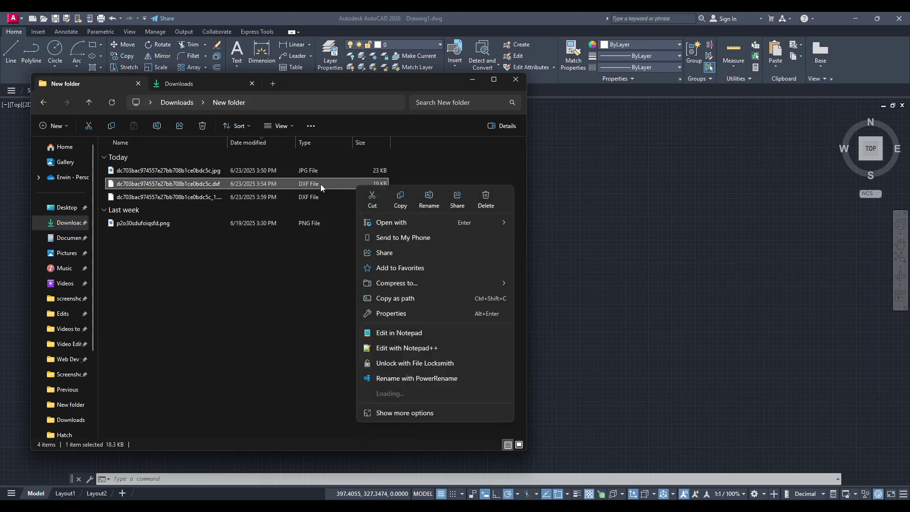
{"action": "left_click", "coordinate": [321, 184]}
{"action": "double_click", "coordinate": [321, 184]}
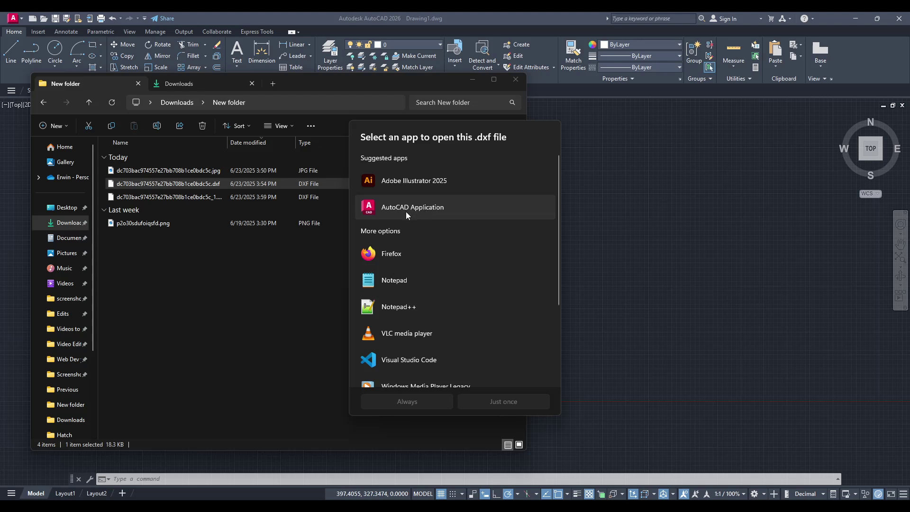
{"action": "left_click", "coordinate": [297, 189]}
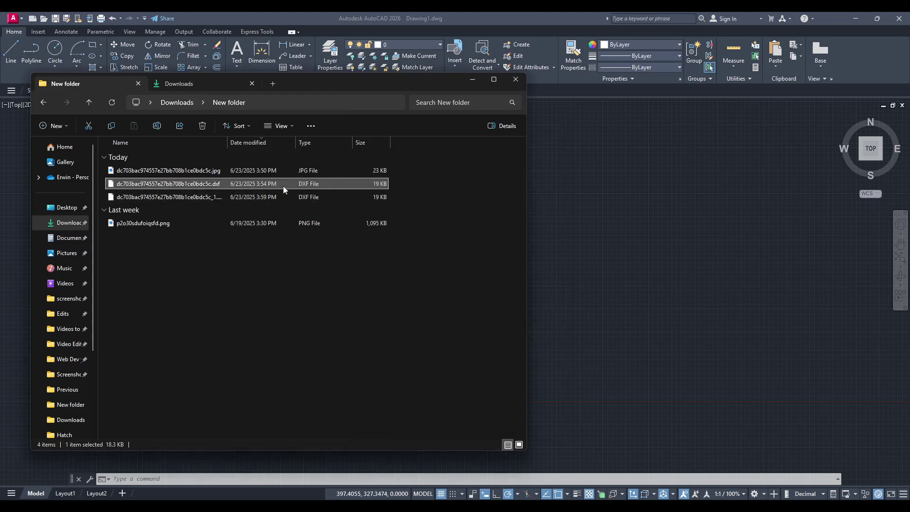
{"action": "left_click_drag", "start_coordinate": [258, 189], "coordinate": [583, 170]}
Insert the logo DXF right of the image at 0.5 X/Y scale and 0 rotation
{"action": "left_click_drag", "start_coordinate": [673, 243], "coordinate": [674, 243]}
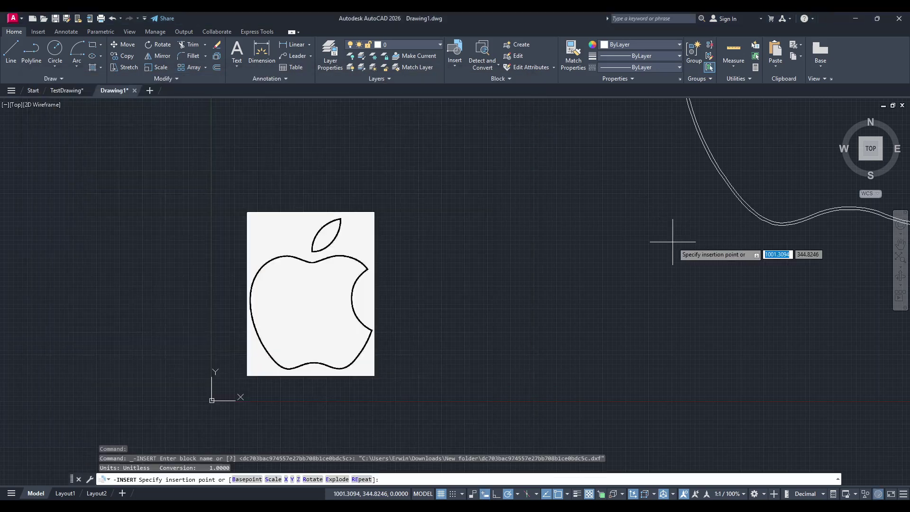
{"action": "scroll", "coordinate": [524, 362], "scroll_direction": "down", "scroll_amount": 2}
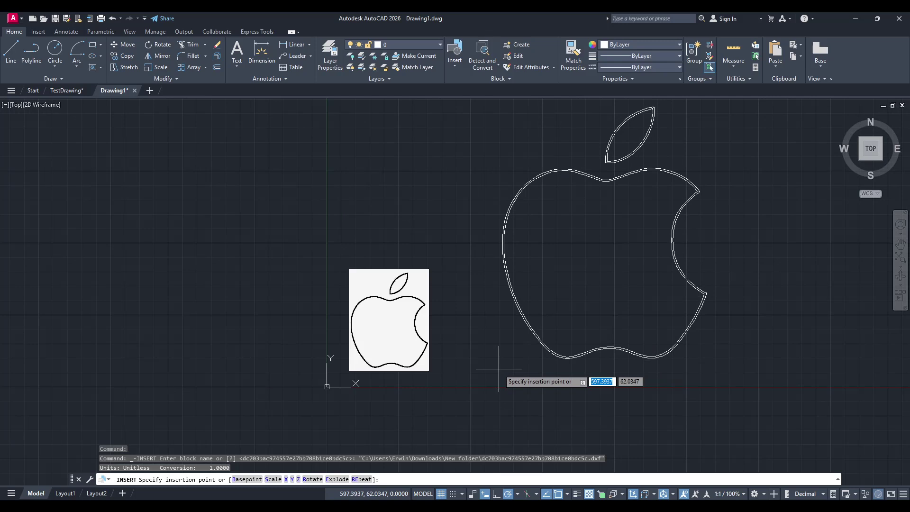
{"action": "left_click", "coordinate": [473, 373]}
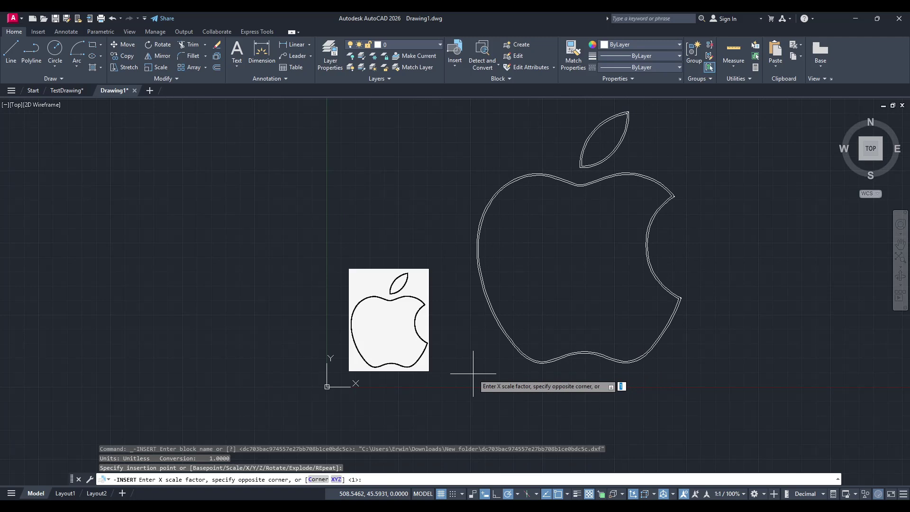
{"action": "key", "text": "Return"}
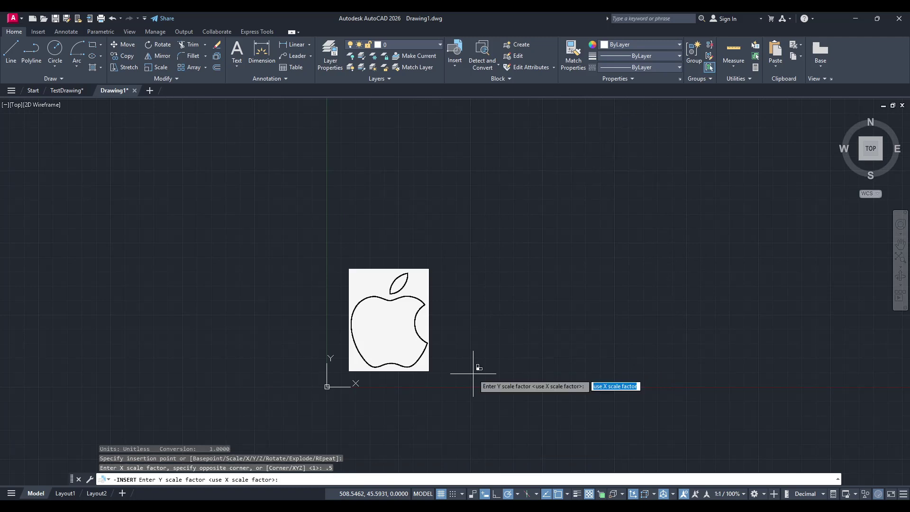
{"action": "type", "text": ".5"}
{"action": "key", "text": "Return"}
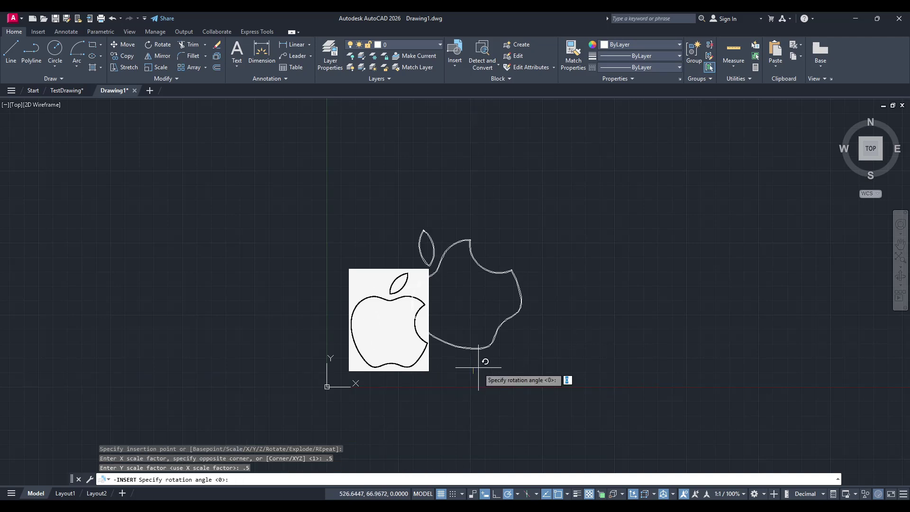
{"action": "left_click", "coordinate": [570, 370]}
{"action": "scroll", "coordinate": [494, 291], "scroll_direction": "up", "scroll_amount": 1}
{"action": "scroll", "coordinate": [518, 249], "scroll_direction": "up", "scroll_amount": 3}
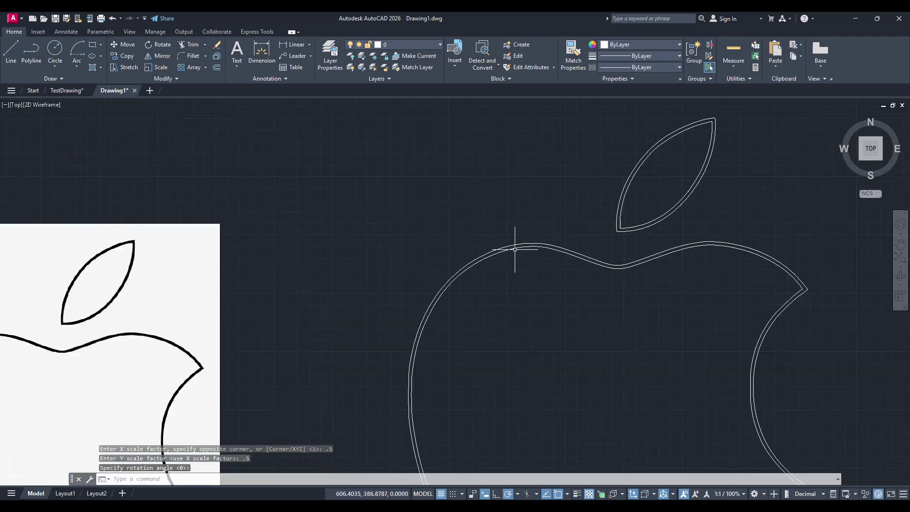
{"action": "scroll", "coordinate": [508, 248], "scroll_direction": "up", "scroll_amount": 2}
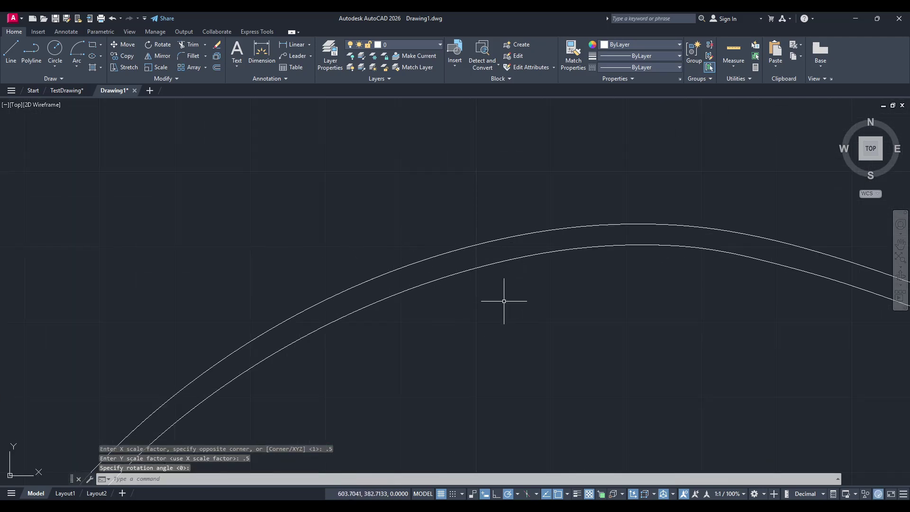
{"action": "scroll", "coordinate": [636, 290], "scroll_direction": "down", "scroll_amount": 2}
{"action": "scroll", "coordinate": [639, 288], "scroll_direction": "down", "scroll_amount": 1}
{"action": "middle_click_drag", "start_coordinate": [639, 288], "coordinate": [252, 382]}
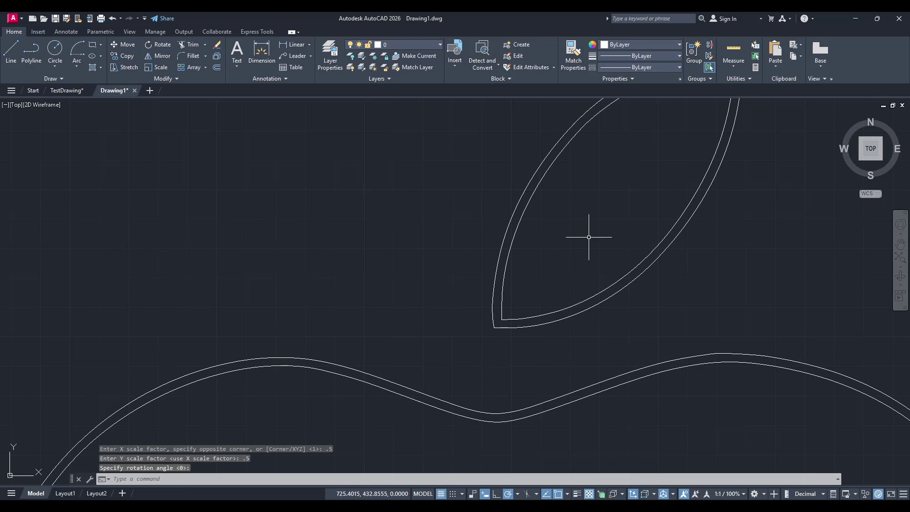
{"action": "scroll", "coordinate": [576, 213], "scroll_direction": "up", "scroll_amount": 2}
{"action": "scroll", "coordinate": [521, 256], "scroll_direction": "down", "scroll_amount": 2}
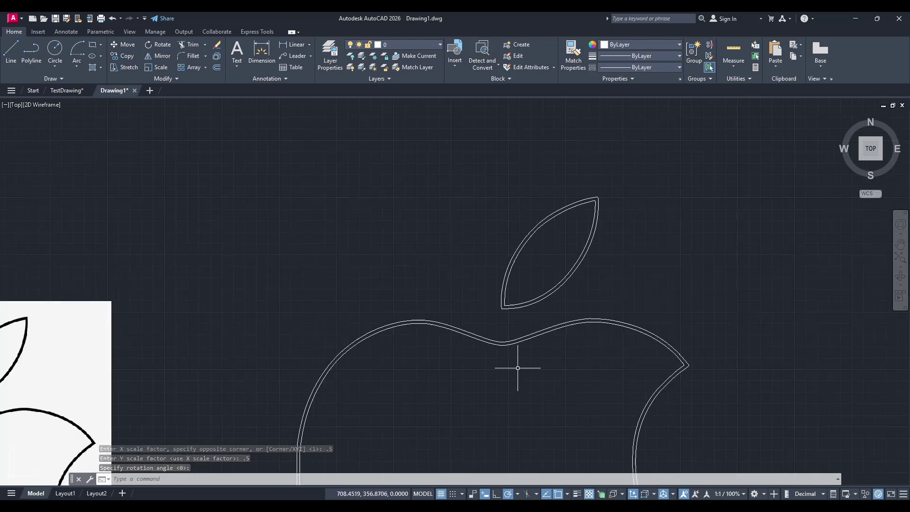
{"action": "middle_click_drag", "start_coordinate": [518, 368], "coordinate": [532, 224]}
{"action": "scroll", "coordinate": [528, 295], "scroll_direction": "down", "scroll_amount": 3}
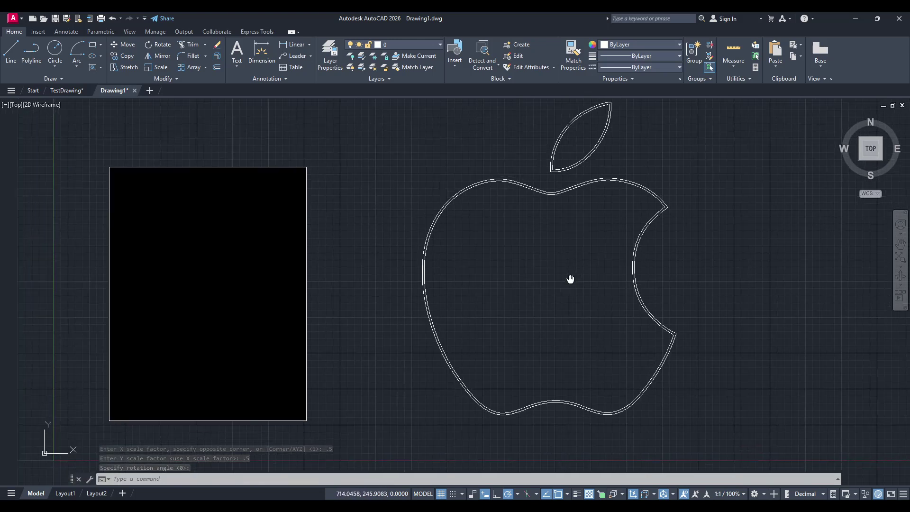
{"action": "scroll", "coordinate": [579, 278], "scroll_direction": "down", "scroll_amount": 2}
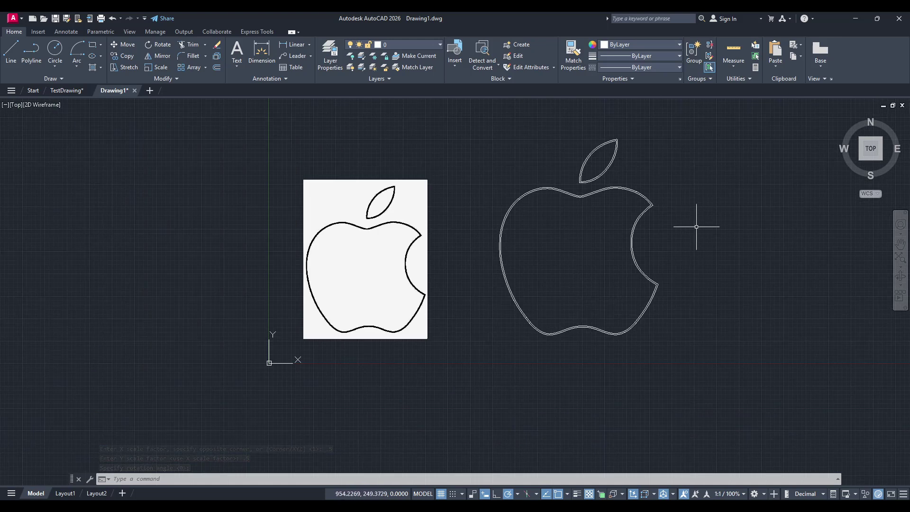